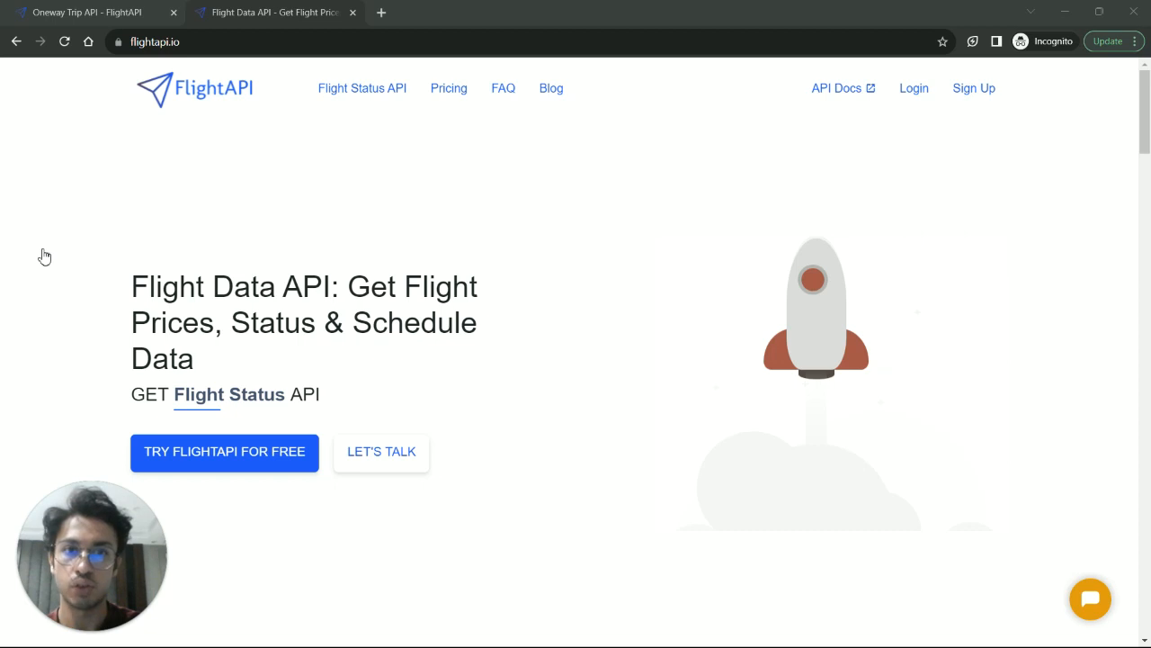
# Step: Bring up the Oneway Trip API documentation showing the response's collapsed legs, trips and fares arrays
pyautogui.hotkey('ctrl', 'Tab')
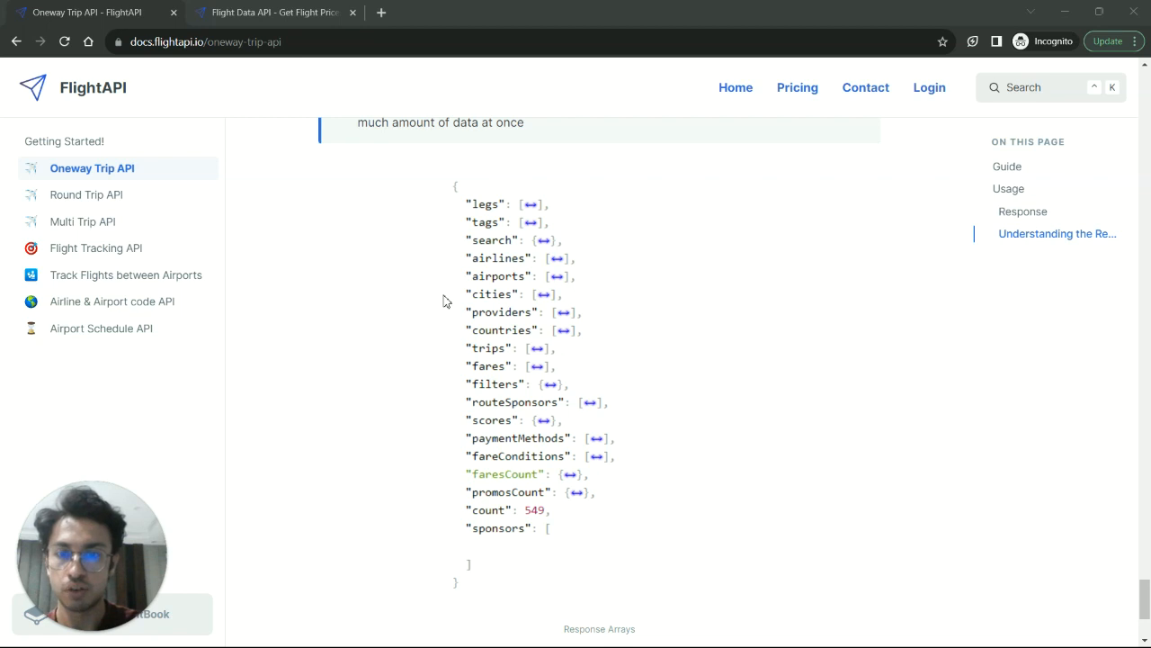
pyautogui.scroll(5, 446, 300)
pyautogui.scroll(2, 445, 301)
pyautogui.scroll(-5, 445, 301)
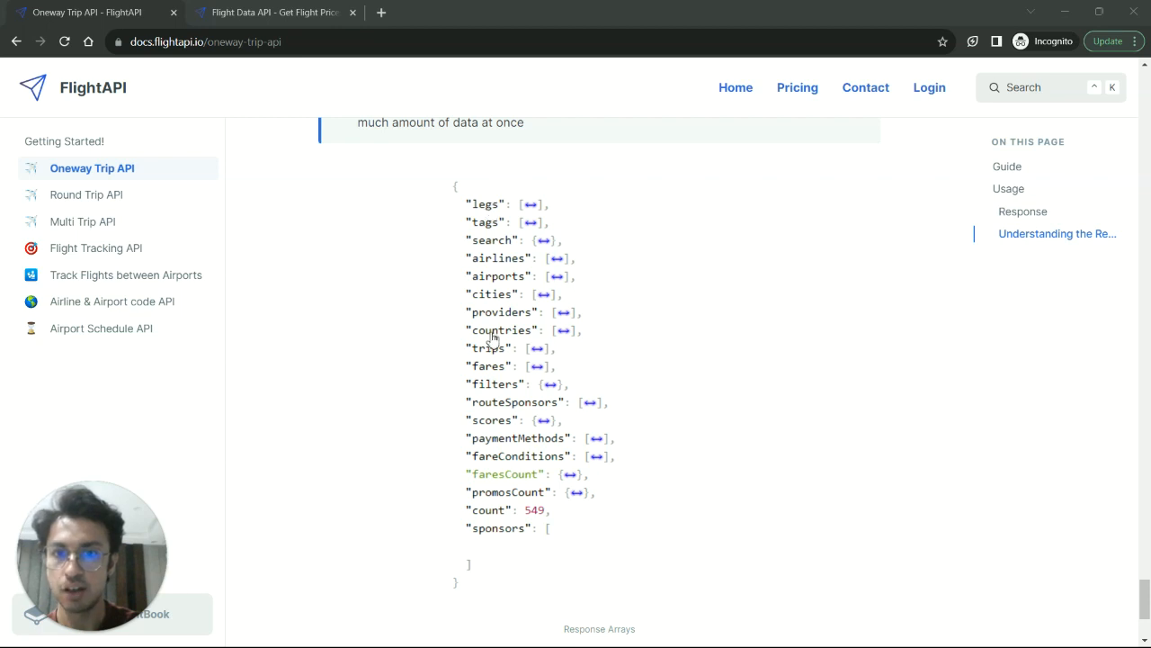
pyautogui.scroll(4, 493, 373)
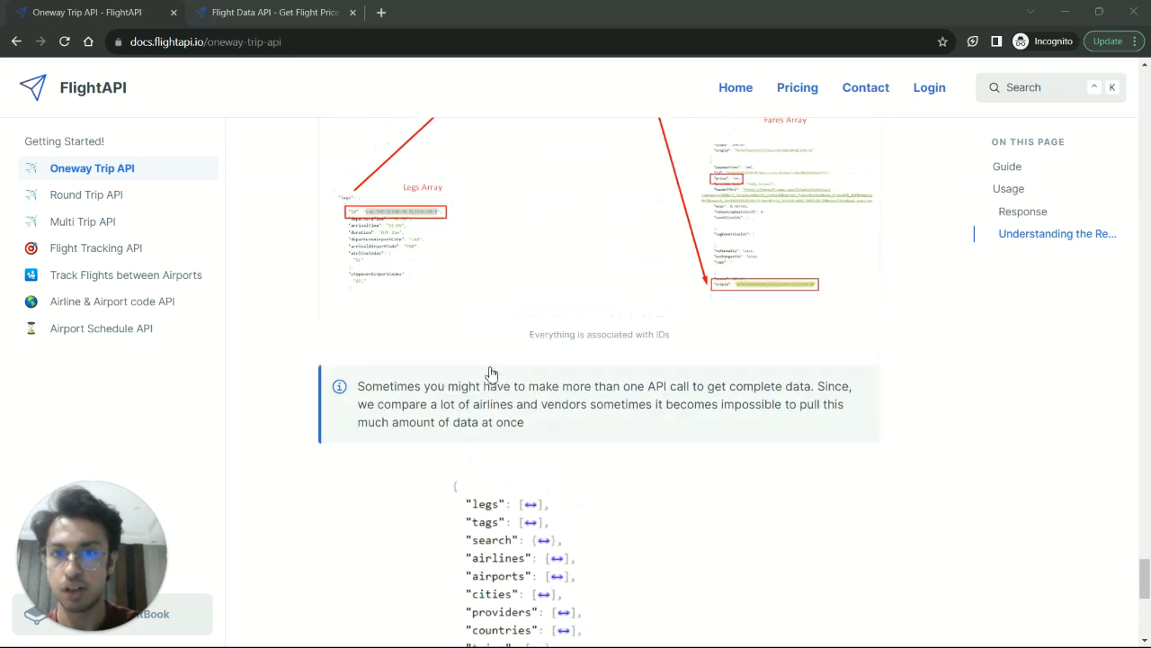
pyautogui.scroll(2, 491, 360)
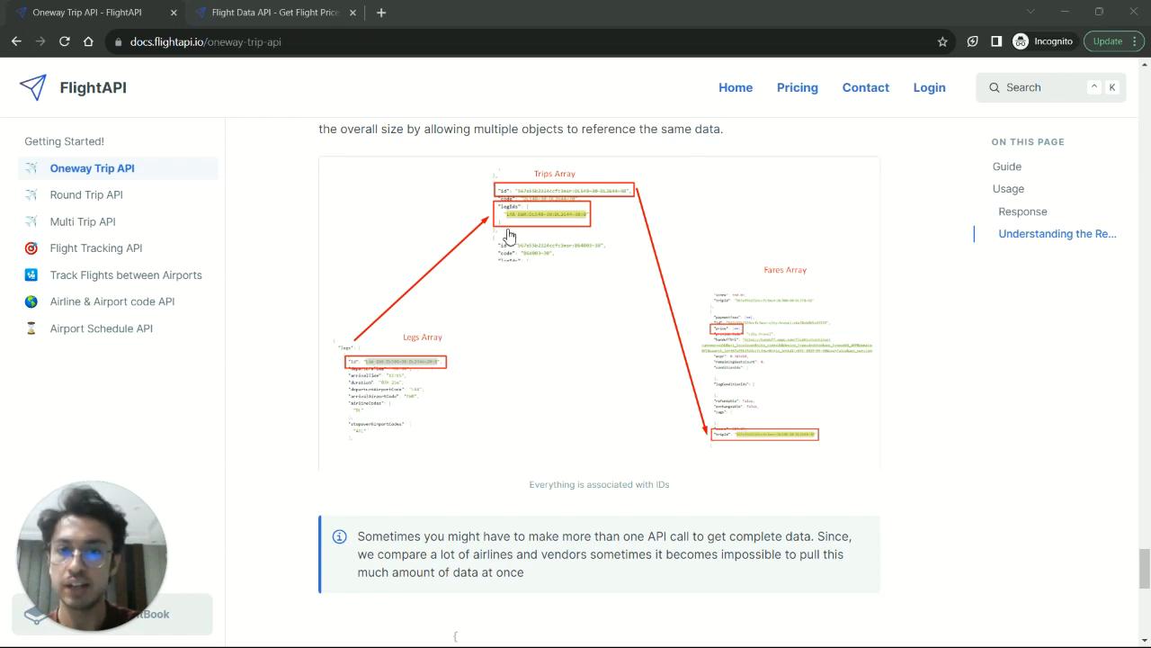
pyautogui.scroll(-4, 532, 202)
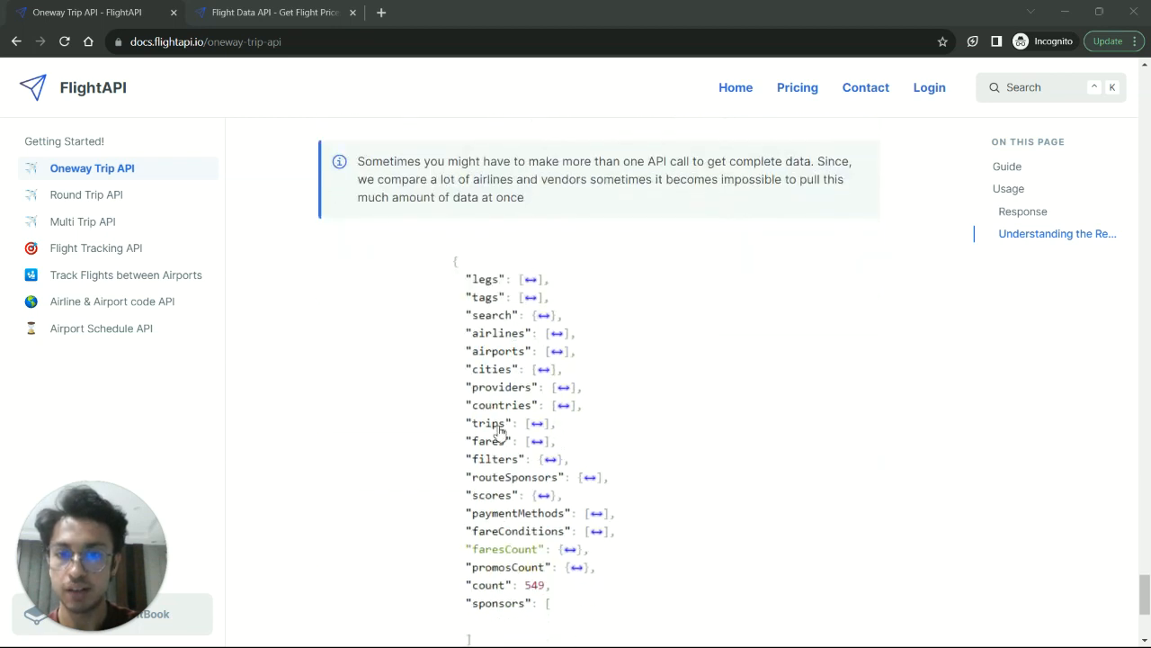
pyautogui.scroll(5, 504, 431)
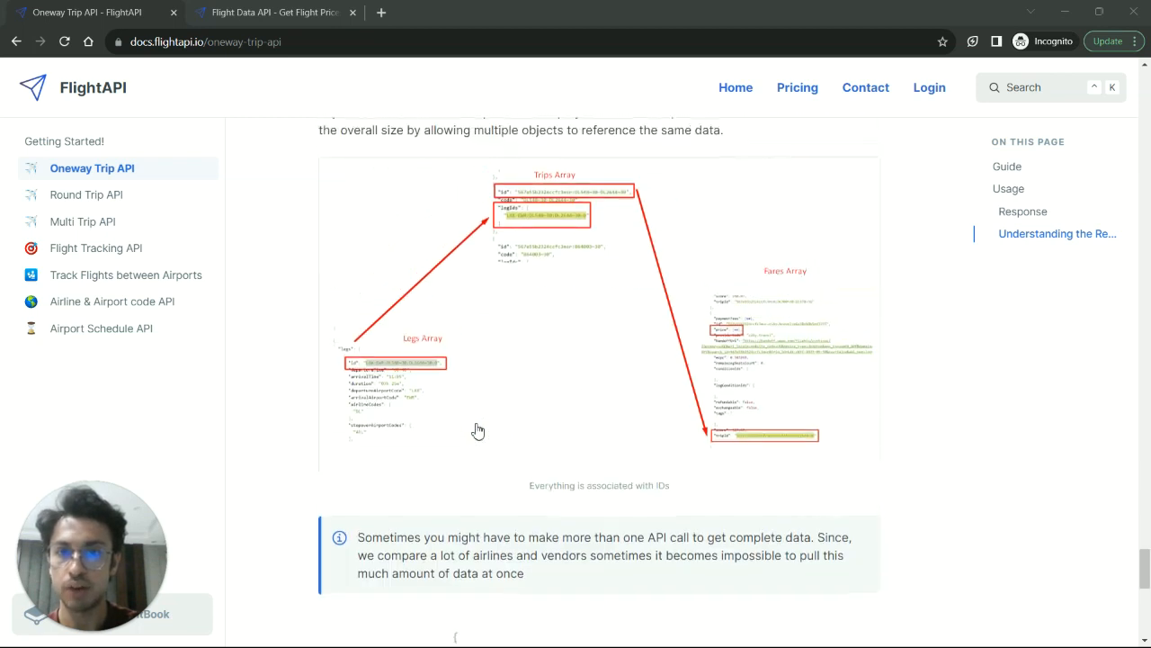
pyautogui.scroll(3, 499, 413)
pyautogui.scroll(-1, 499, 412)
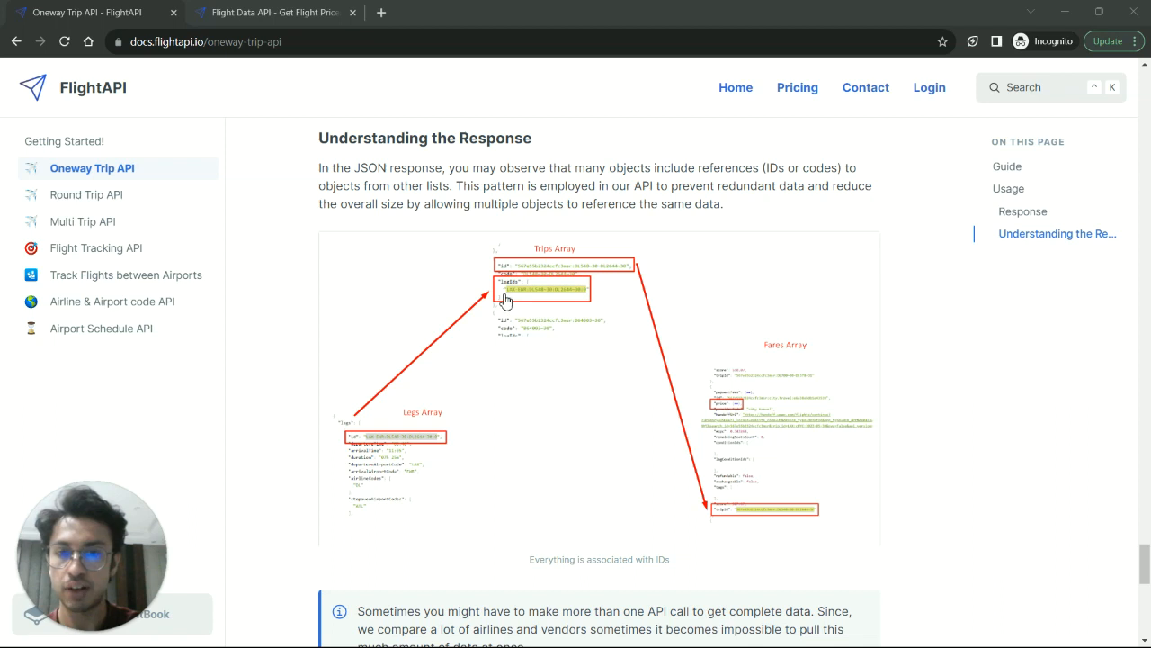